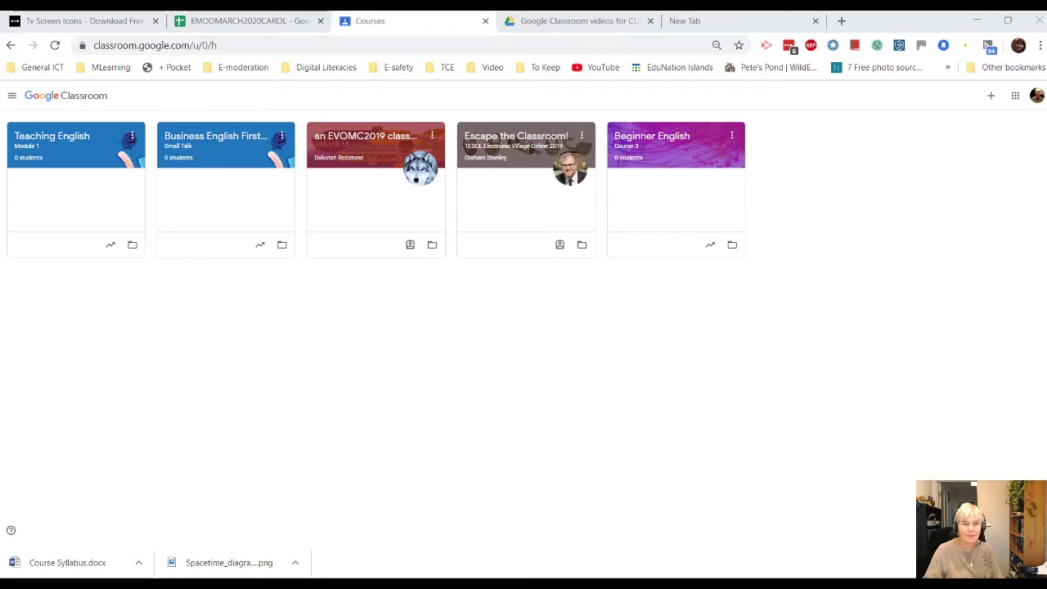
Step: Open the Teaching English class and view its Classwork page, then its People list
left_click(85, 152)
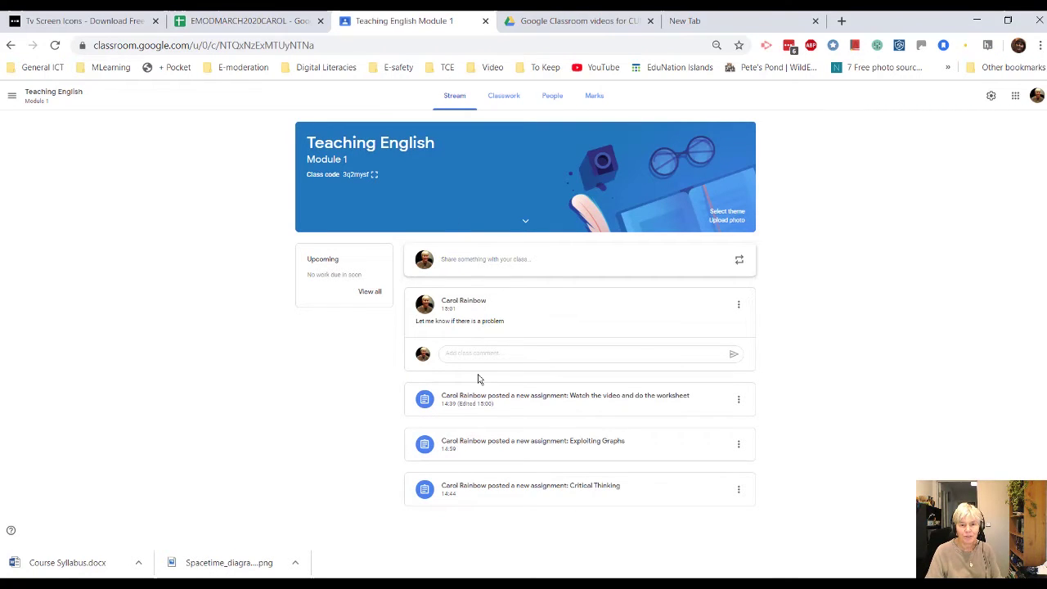
left_click(505, 104)
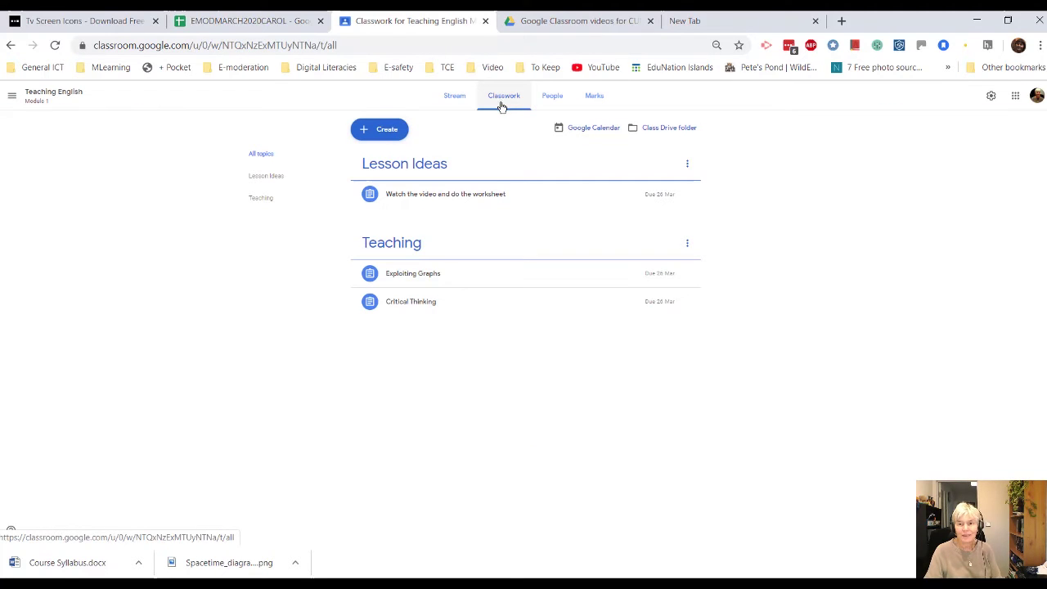
left_click(554, 96)
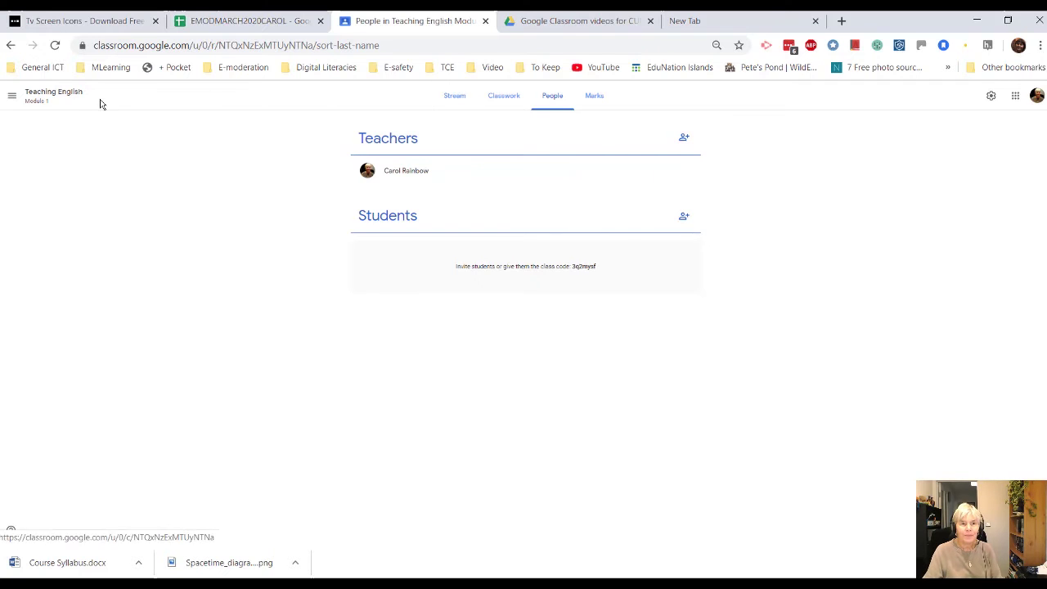
left_click(13, 97)
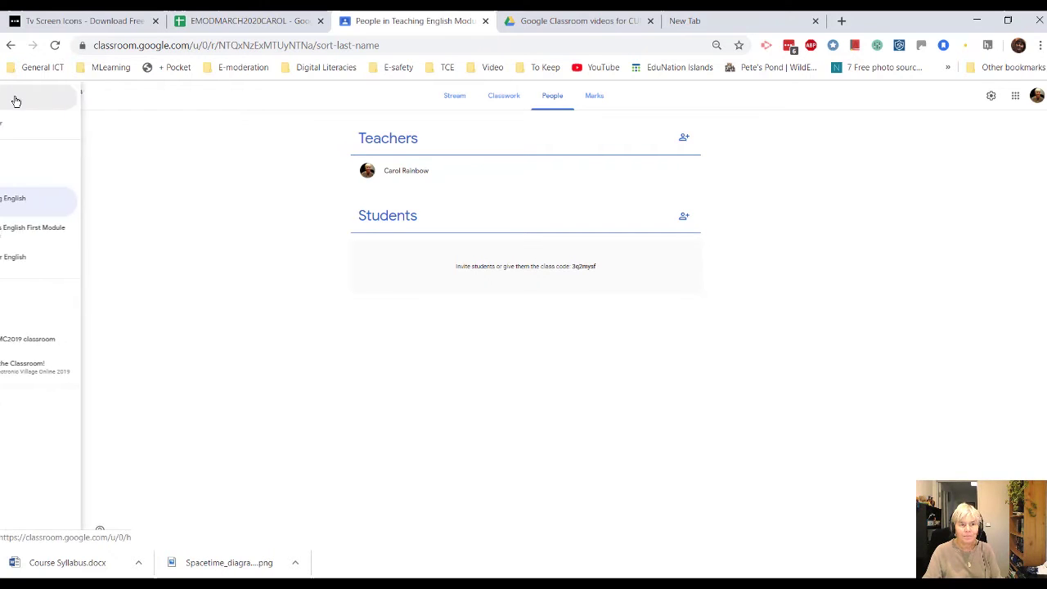
left_click(68, 105)
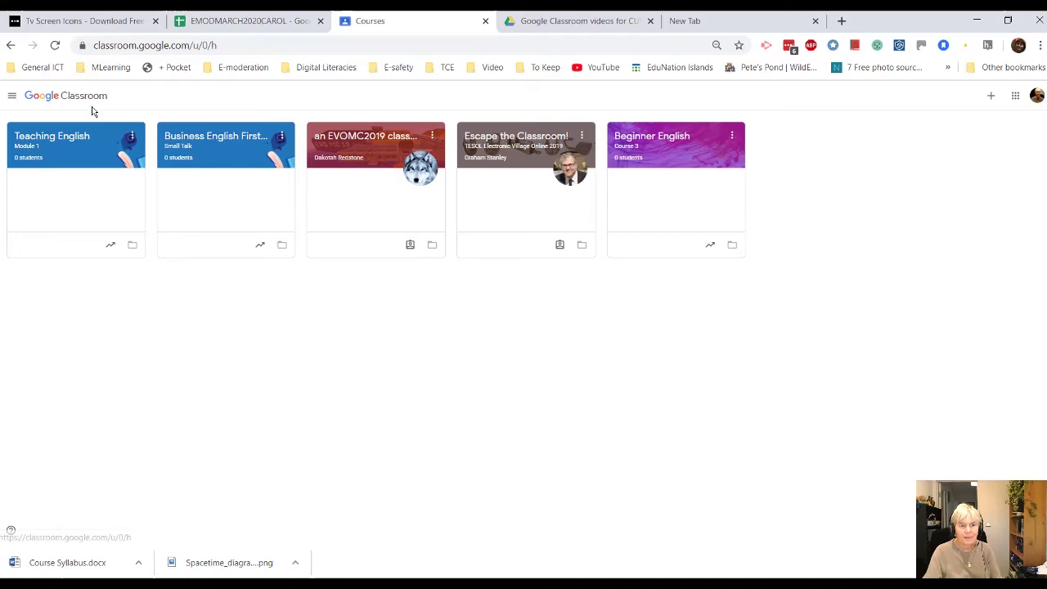
left_click(87, 159)
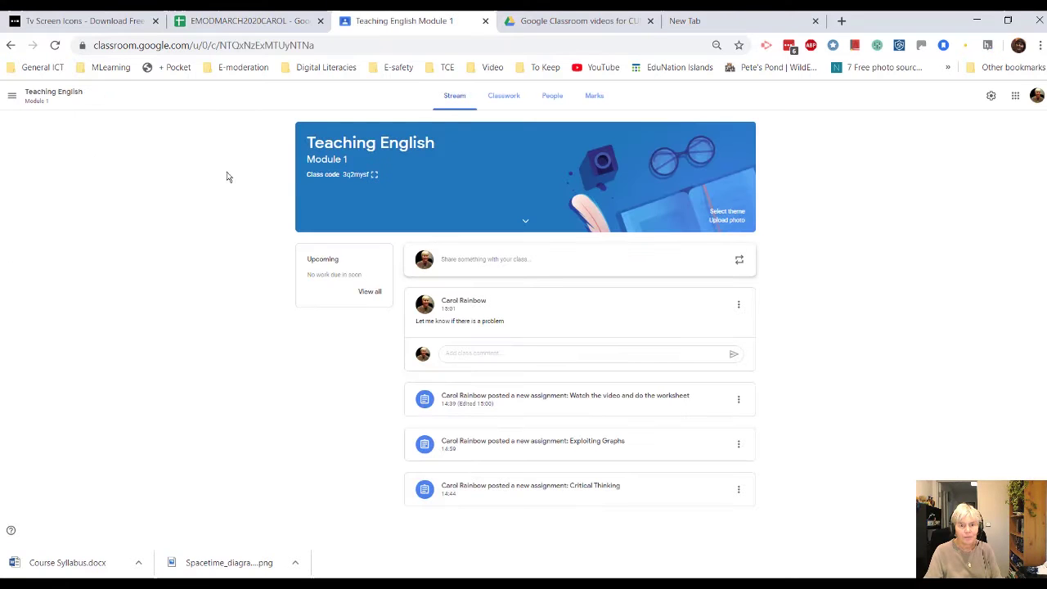
left_click(376, 176)
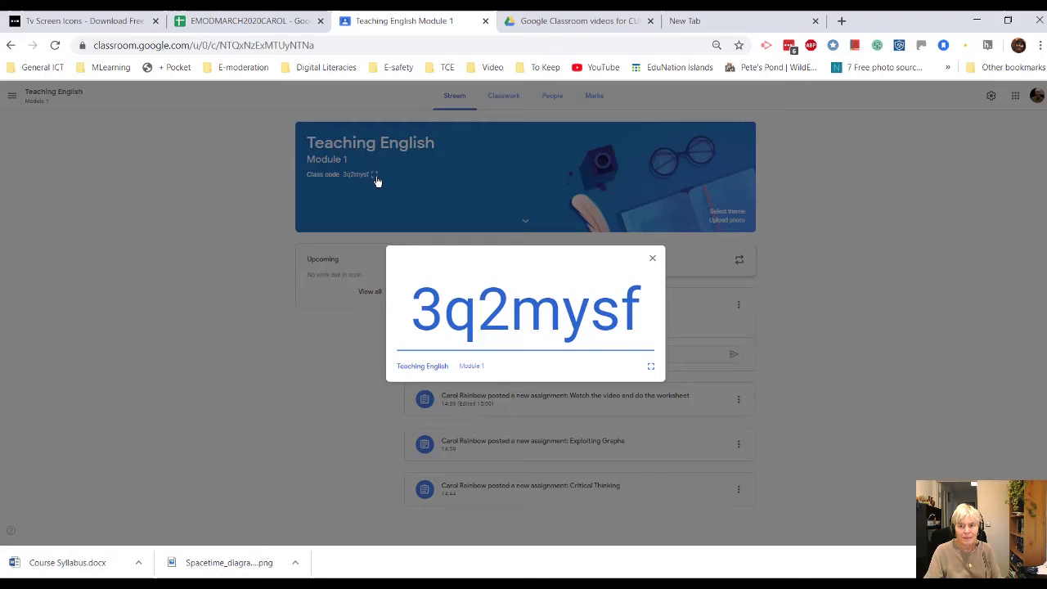
left_click(652, 261)
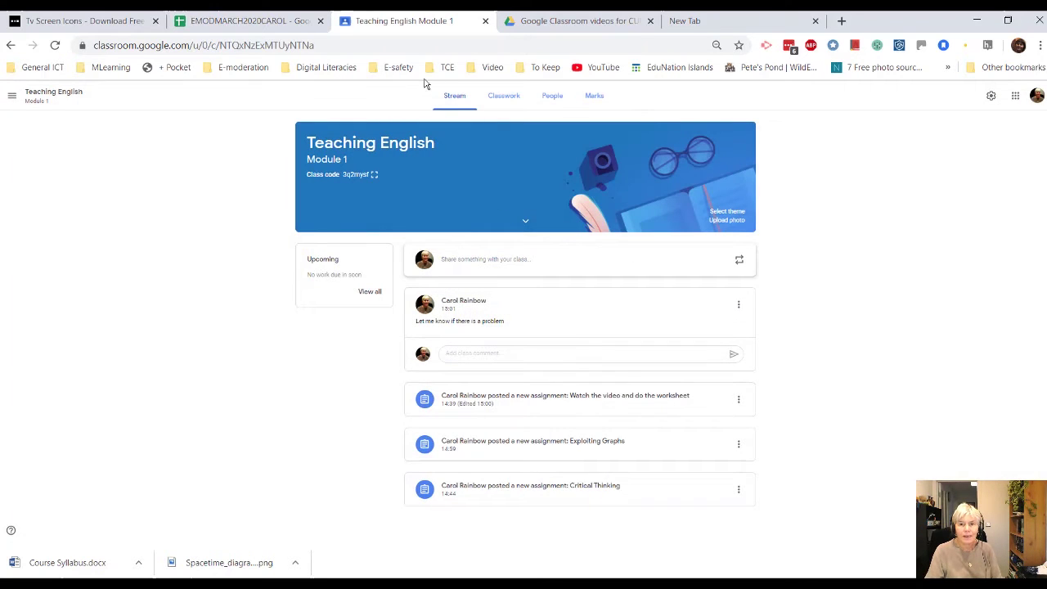
left_click(554, 101)
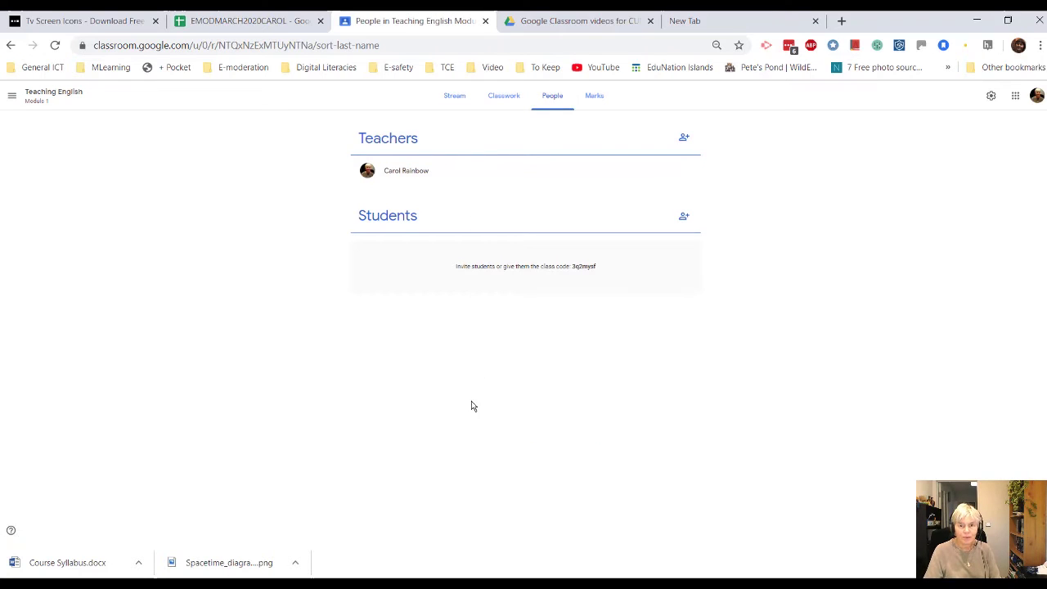
Step: Check the Teaching English Marks page, which has no students, then open Class settings
left_click(594, 98)
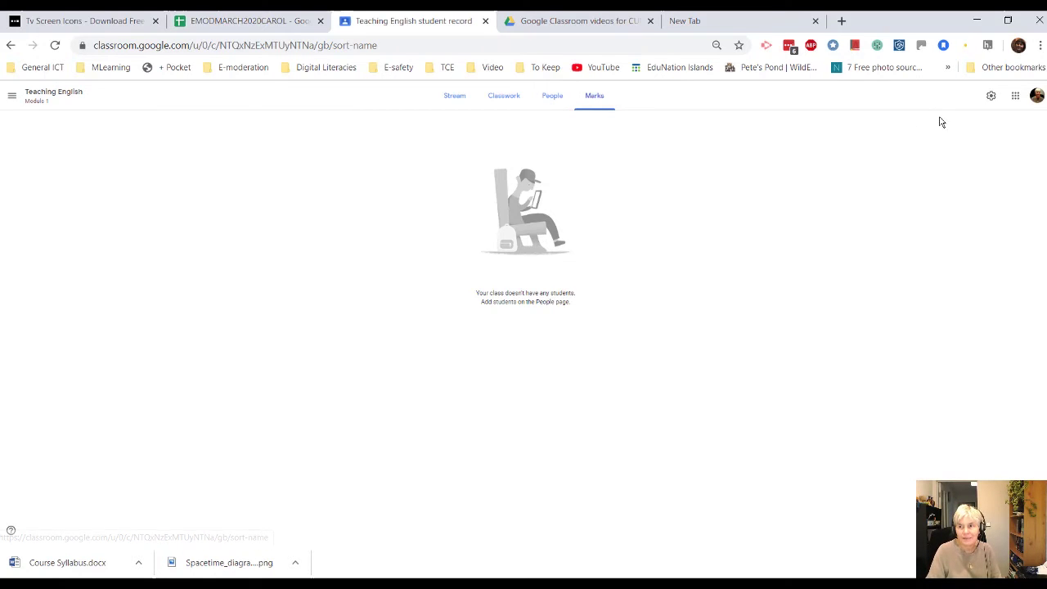
left_click(991, 98)
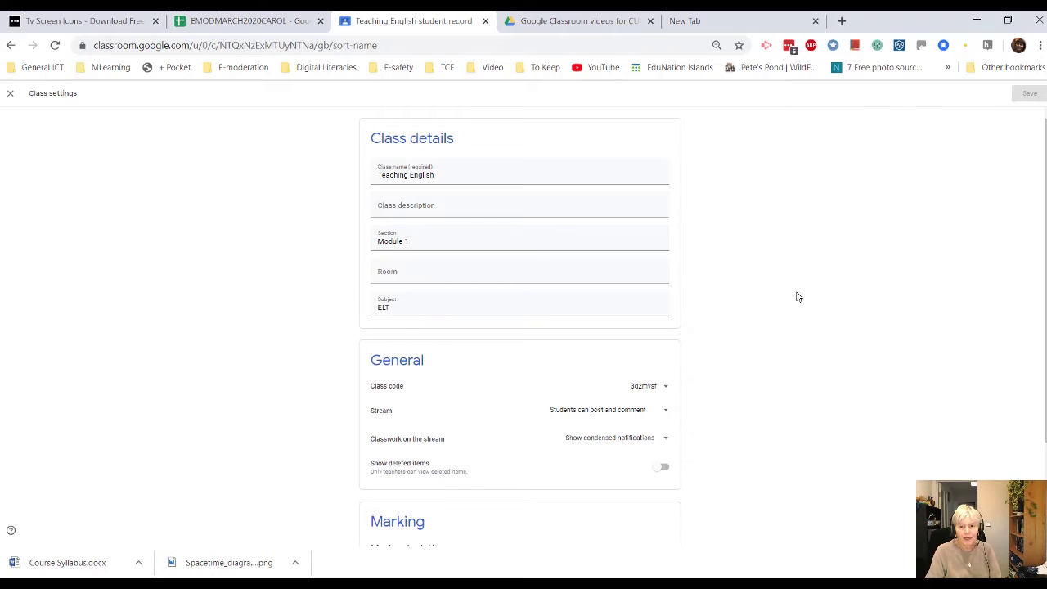
Step: Step through the class name, description, section, room and Subject fields, then scroll to General and Marking
scroll(793, 298, "down", 3)
scroll(792, 301, "up", 2)
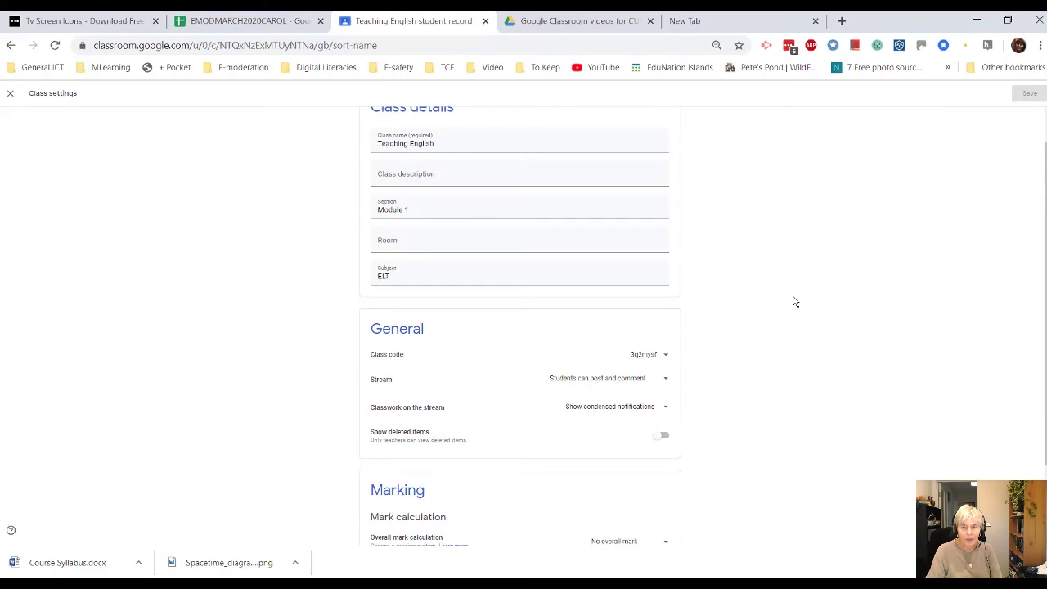
scroll(793, 302, "up", 1)
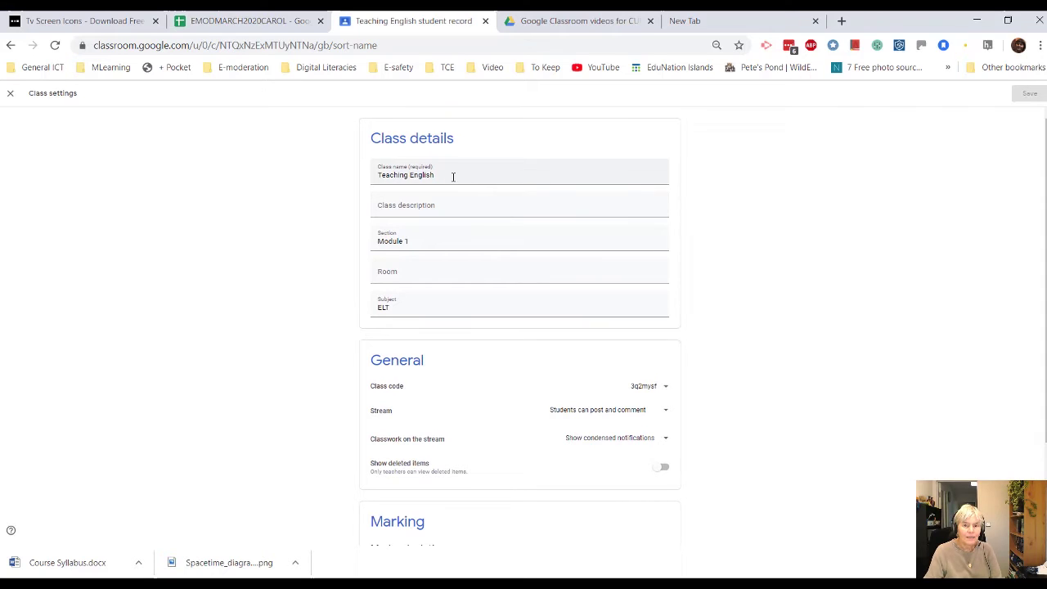
left_click(452, 175)
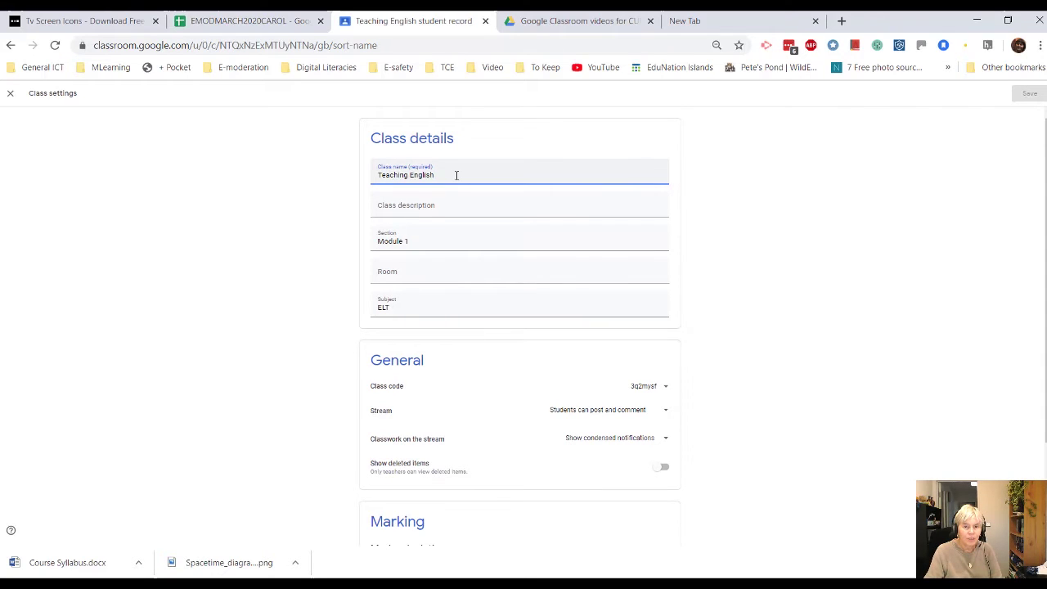
left_click(450, 207)
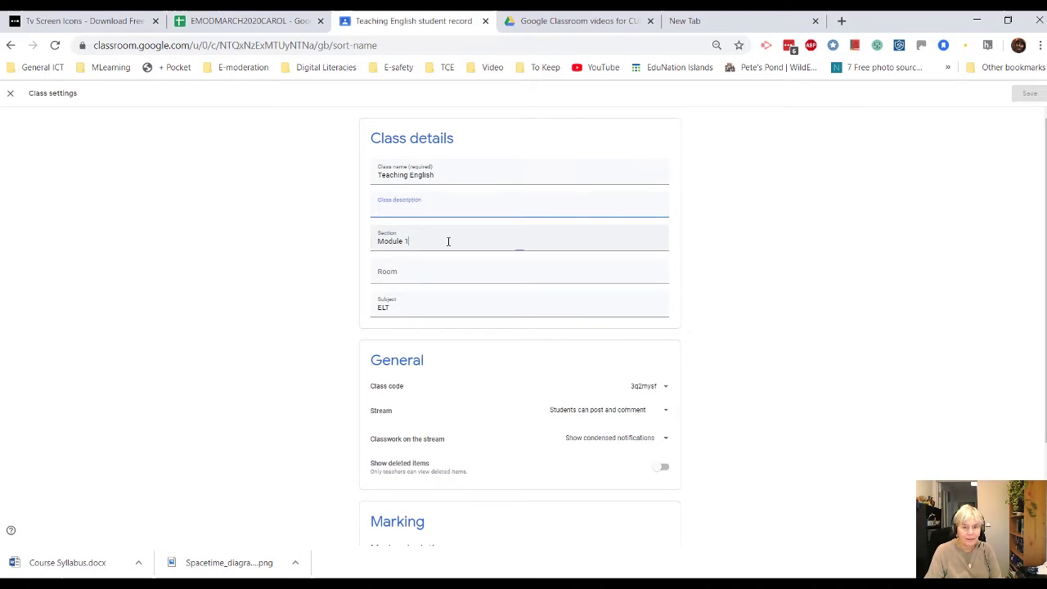
left_click(448, 241)
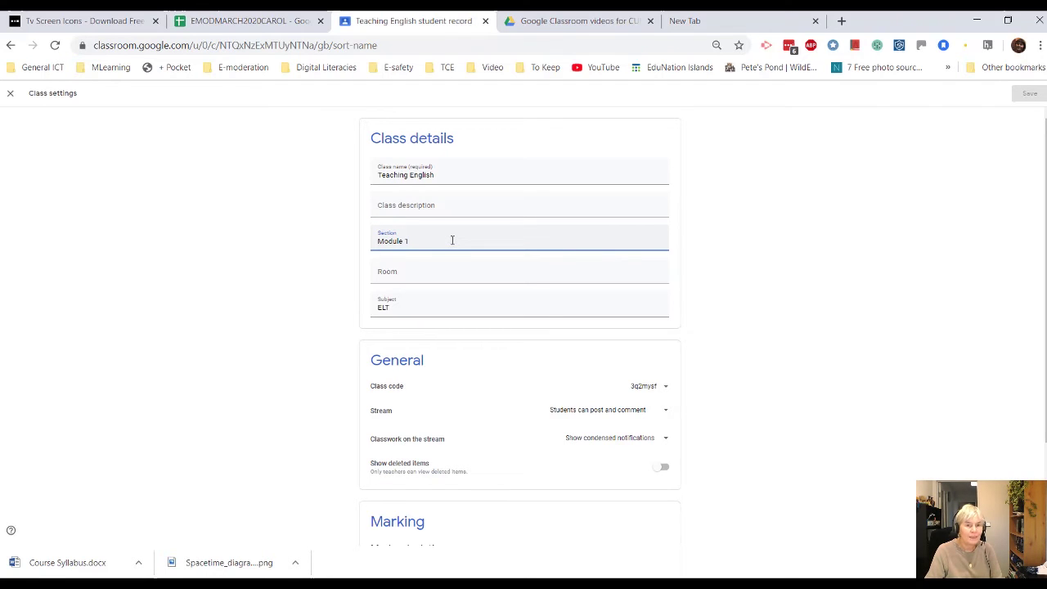
left_click(438, 273)
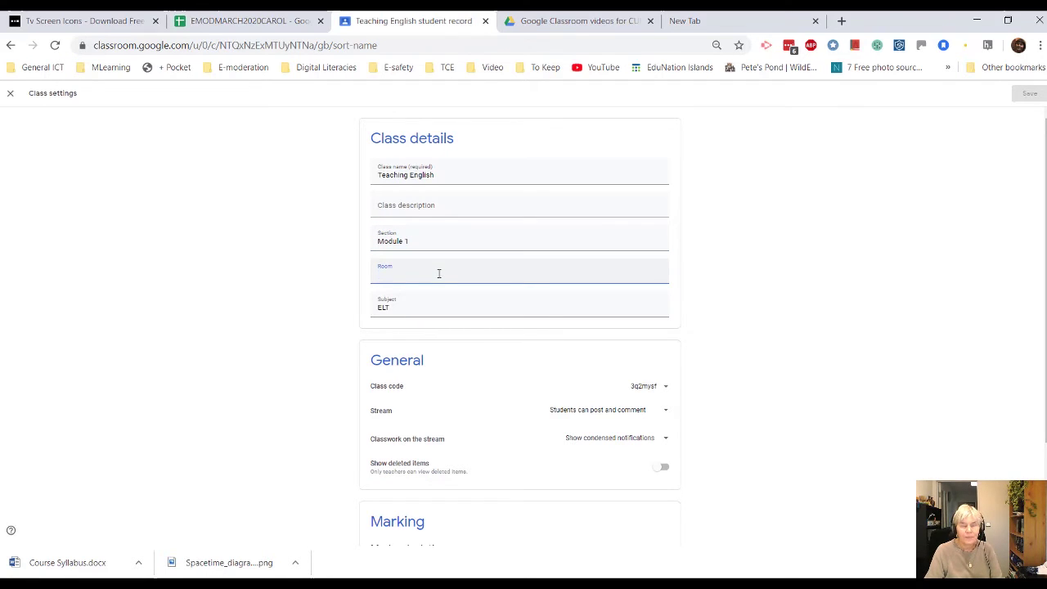
left_click(442, 307)
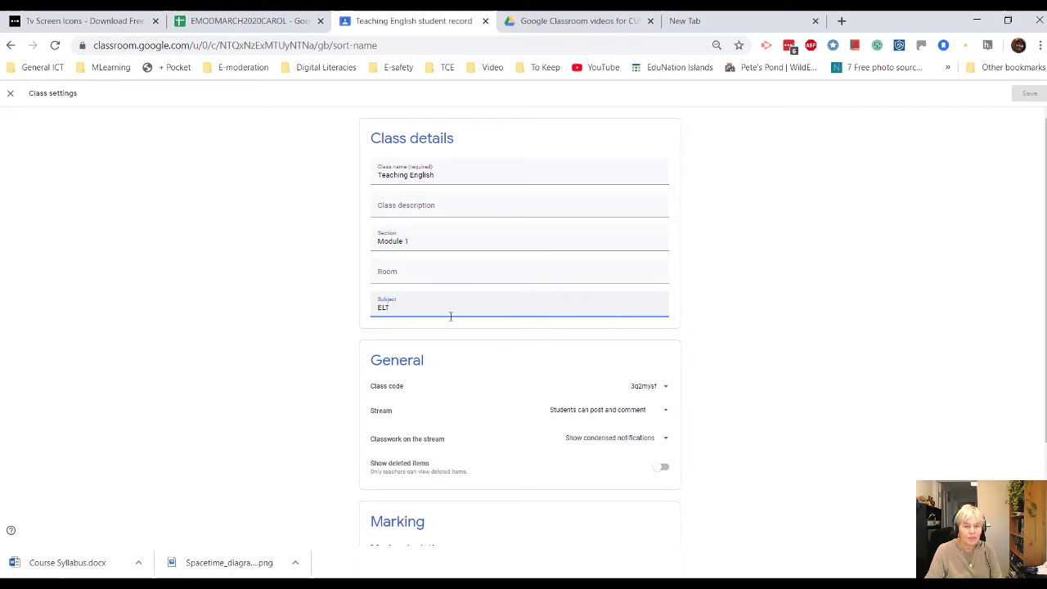
scroll(501, 372, "down", 1)
scroll(501, 372, "down", 2)
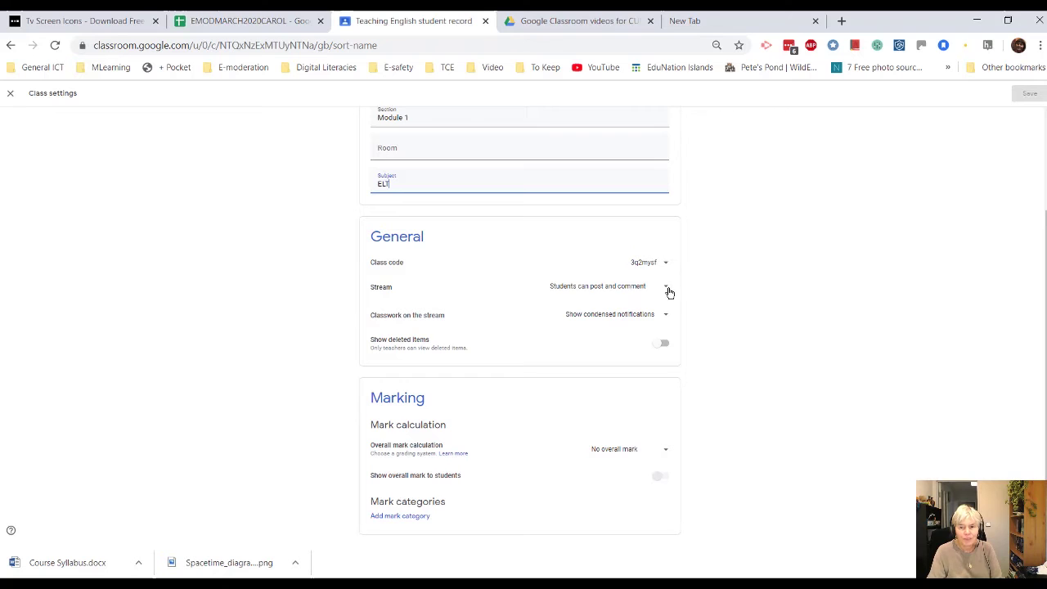
left_click(666, 292)
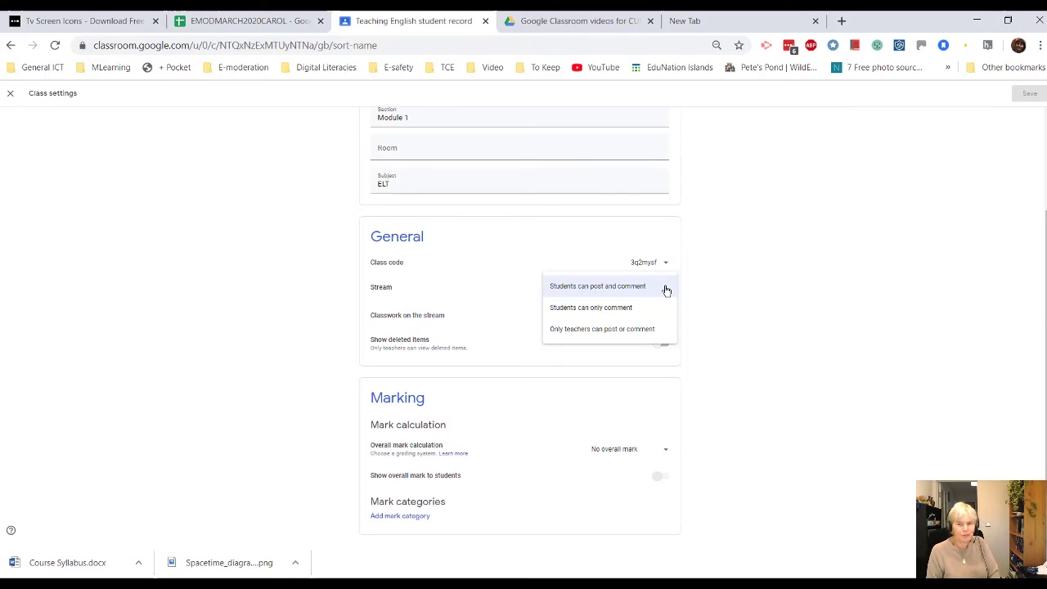
left_click(580, 309)
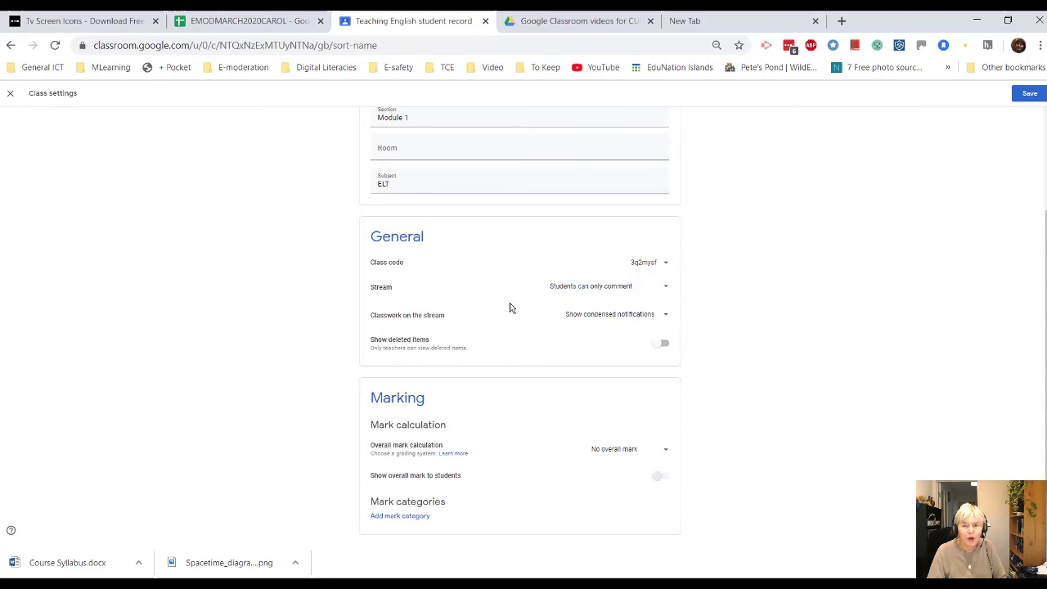
left_click(668, 290)
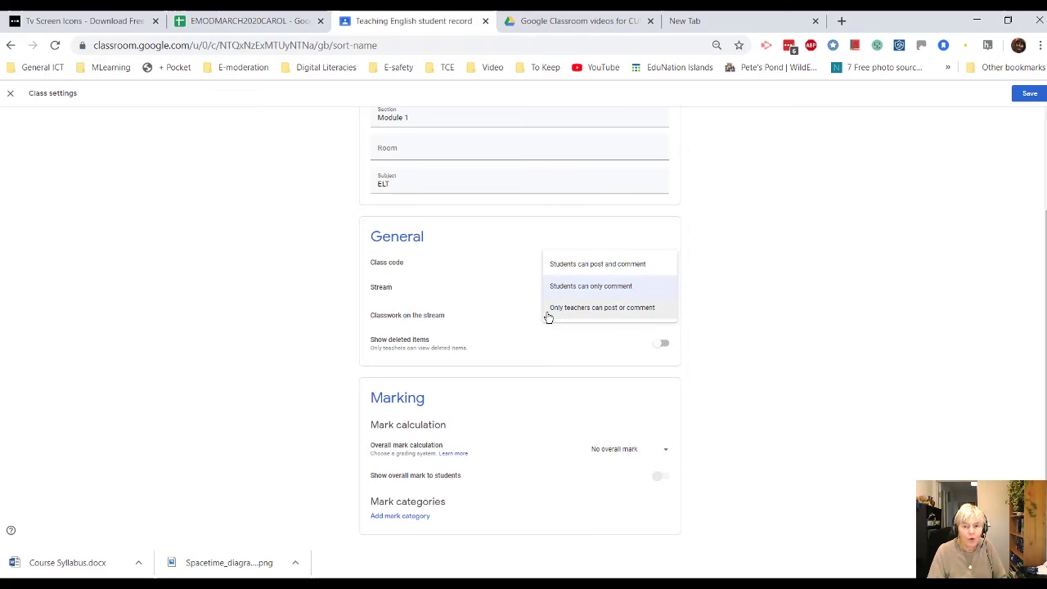
left_click(568, 309)
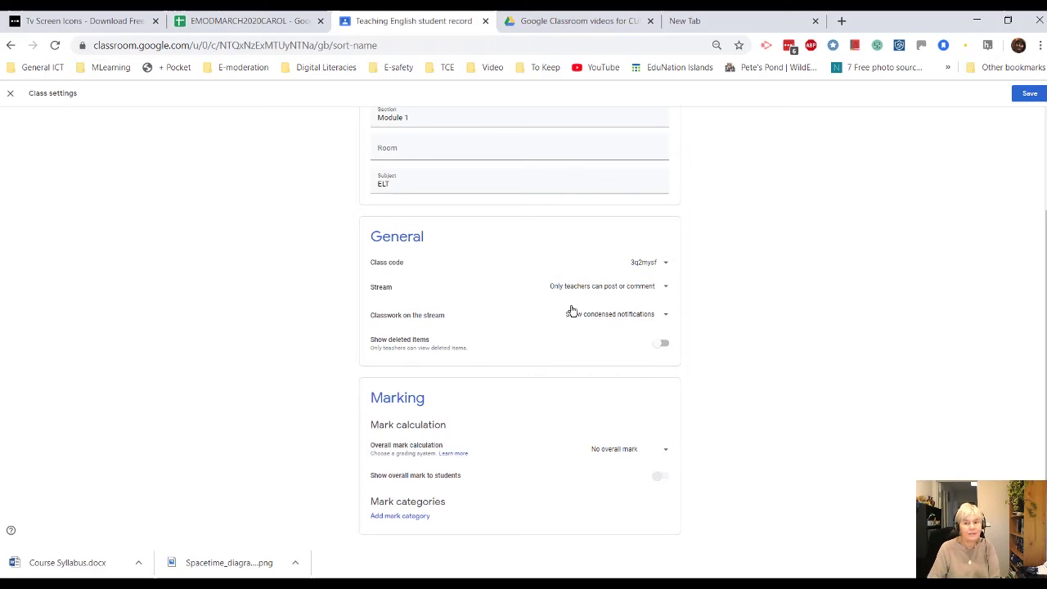
left_click(665, 288)
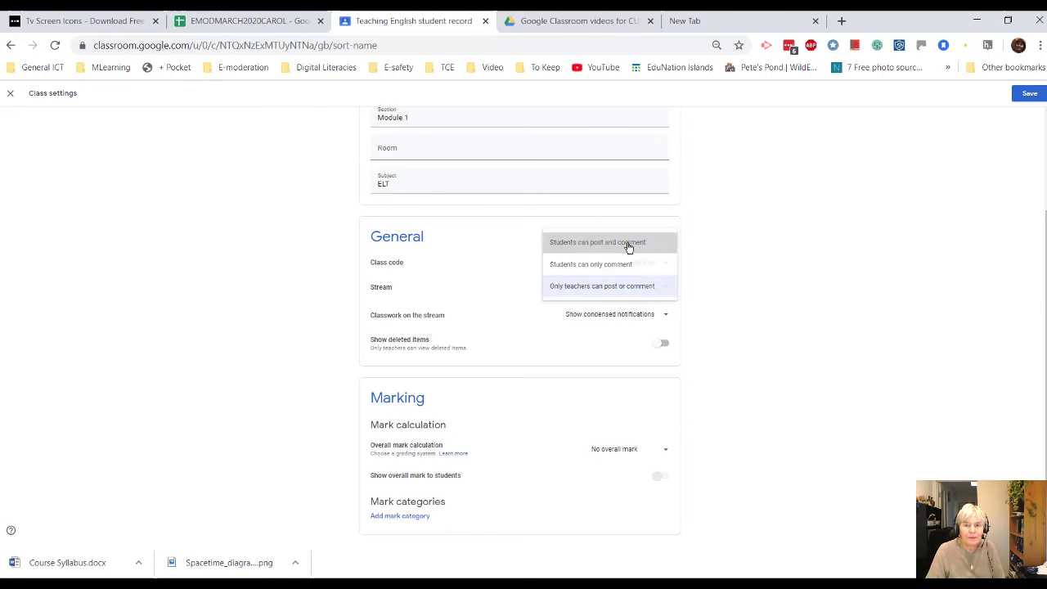
left_click(621, 243)
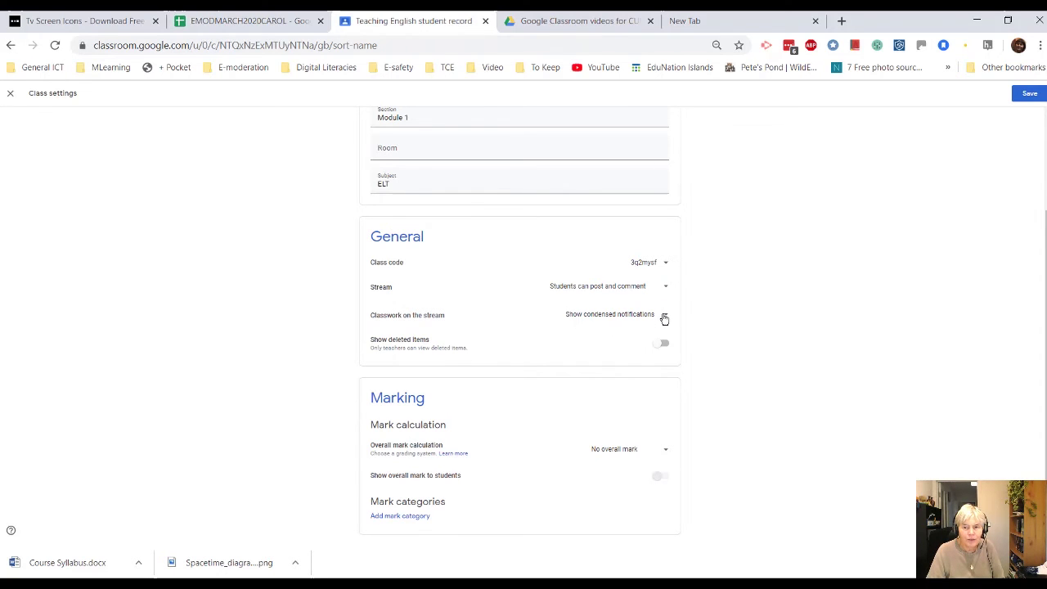
left_click(664, 319)
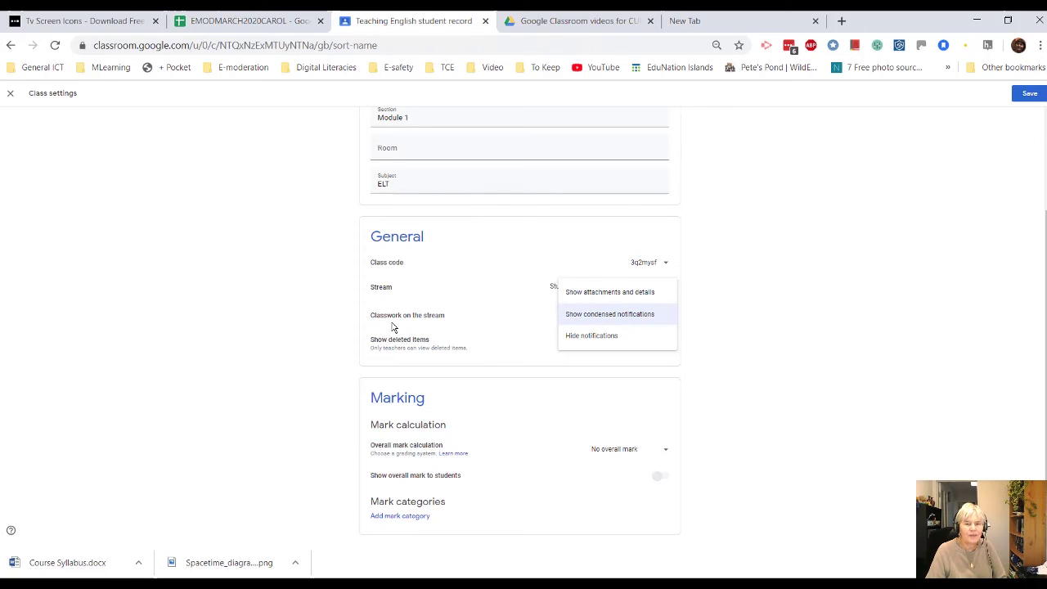
left_click(315, 324)
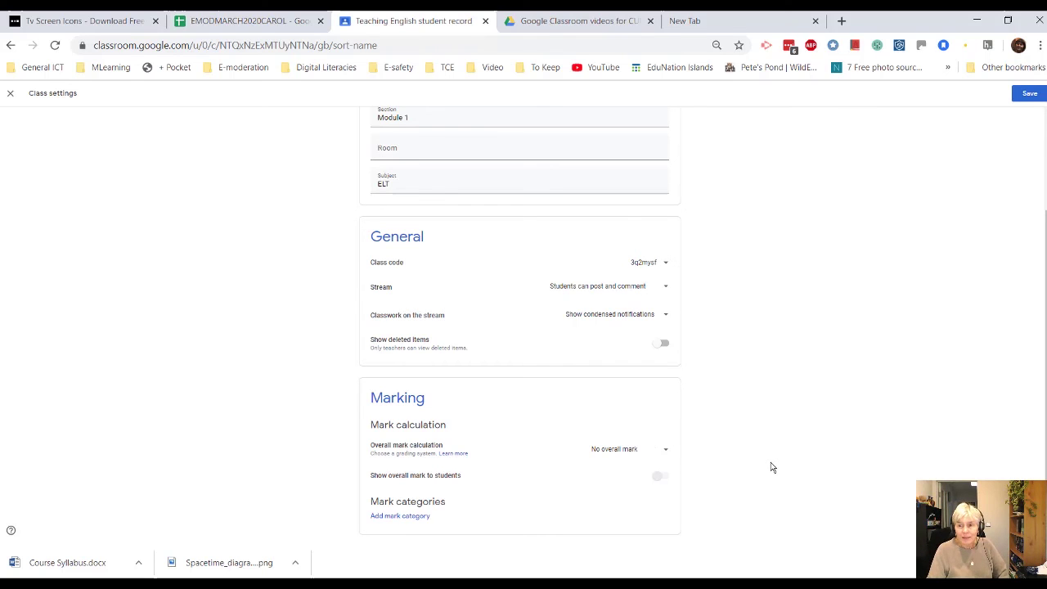
scroll(771, 466, "up", 2)
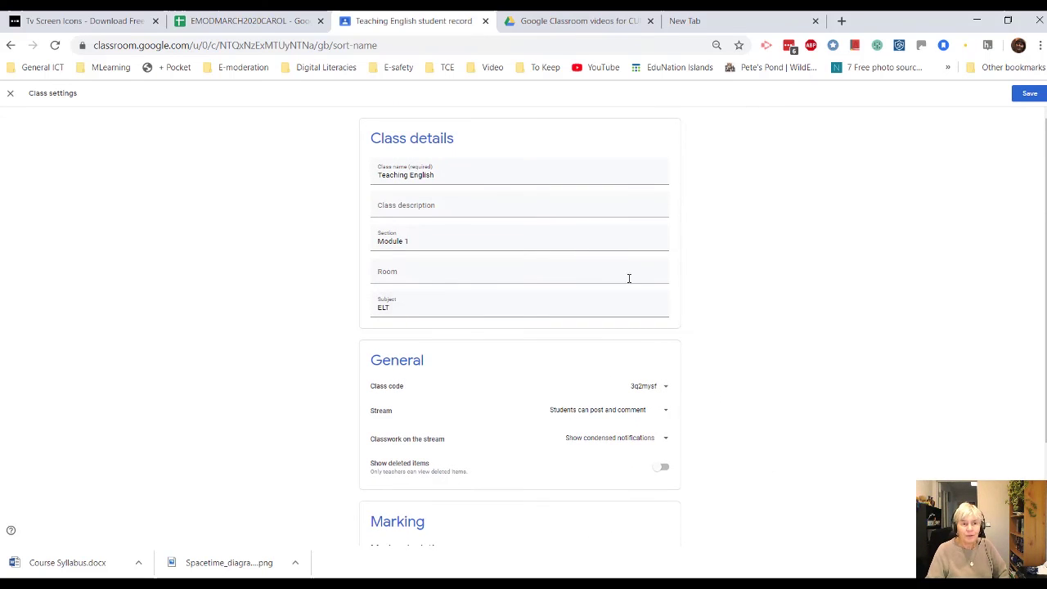
Step: Close Class settings and cycle through Stream, Classwork, People and Marks, finishing on Stream
left_click(9, 98)
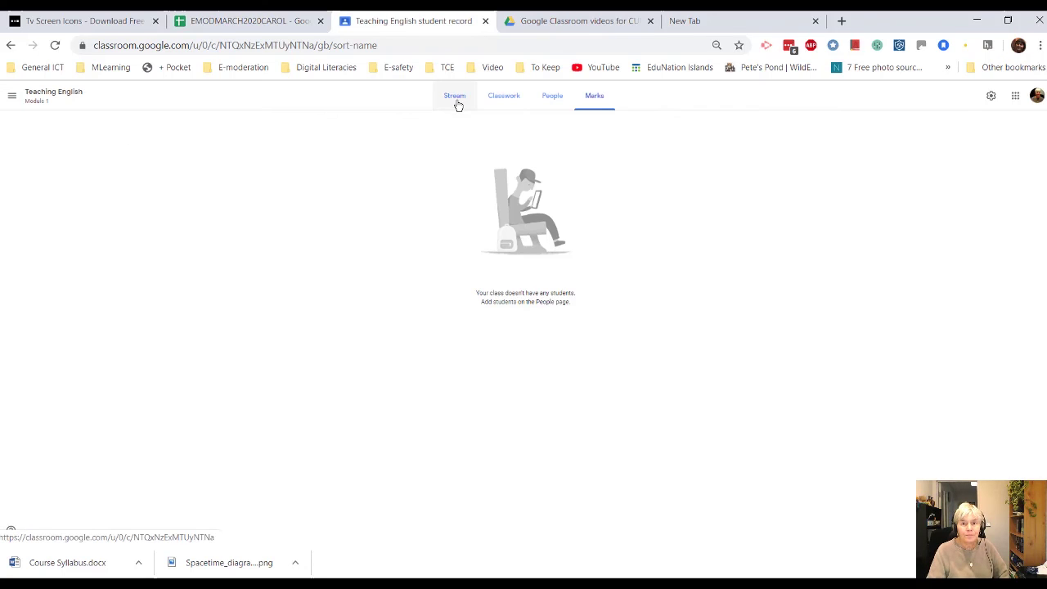
left_click(456, 96)
left_click(507, 96)
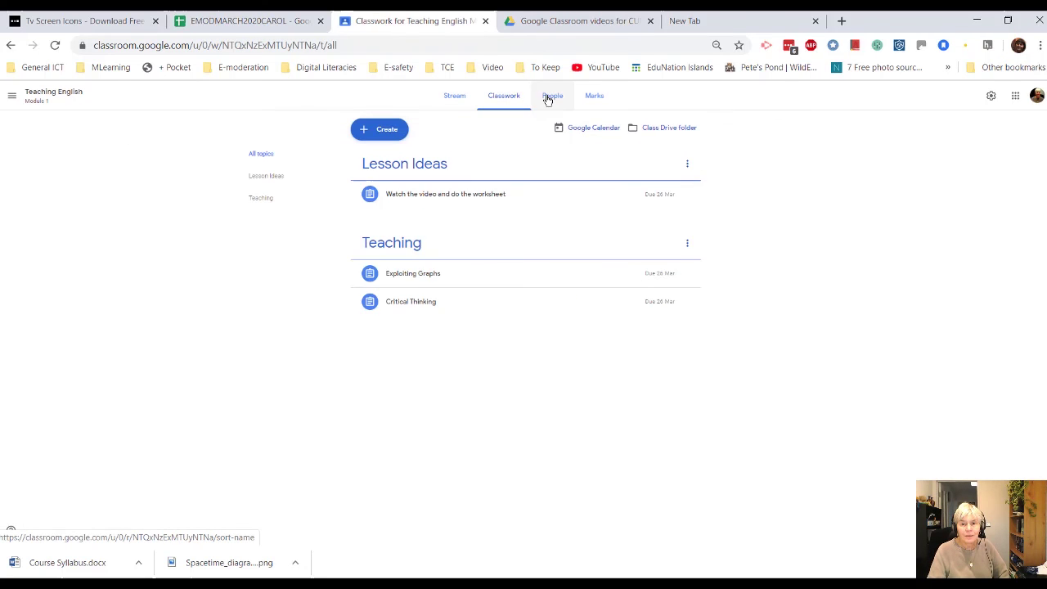
left_click(553, 96)
left_click(593, 96)
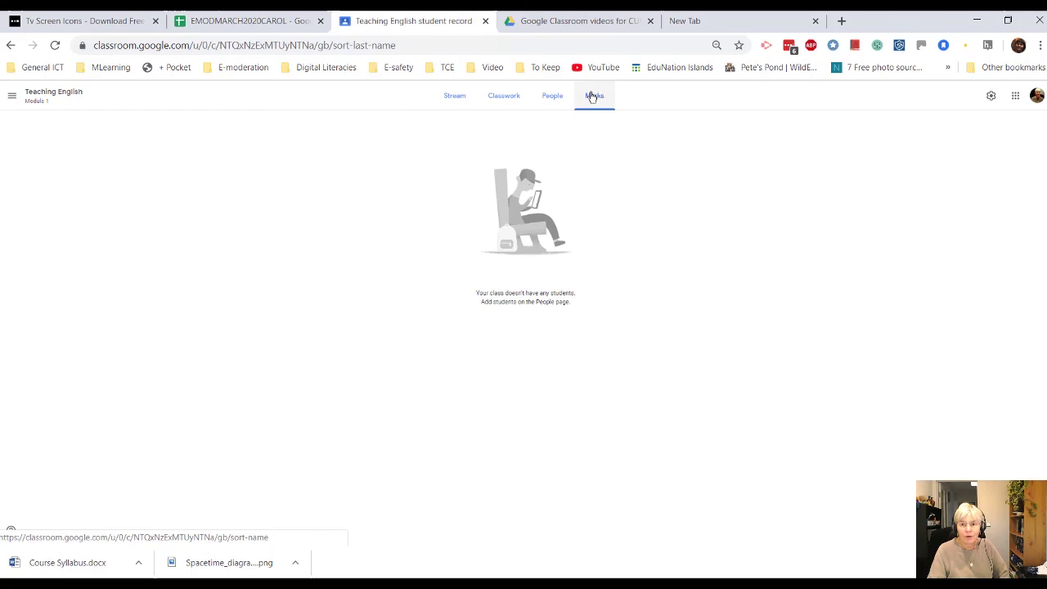
left_click(454, 98)
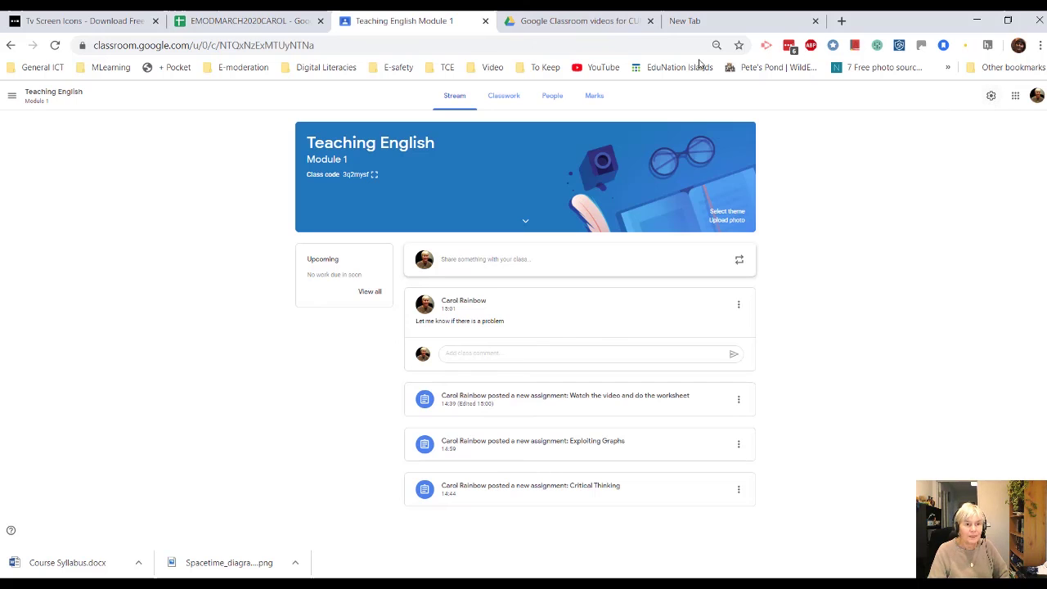
Step: Go back to the Classes overview showing all five course cards
left_click(11, 95)
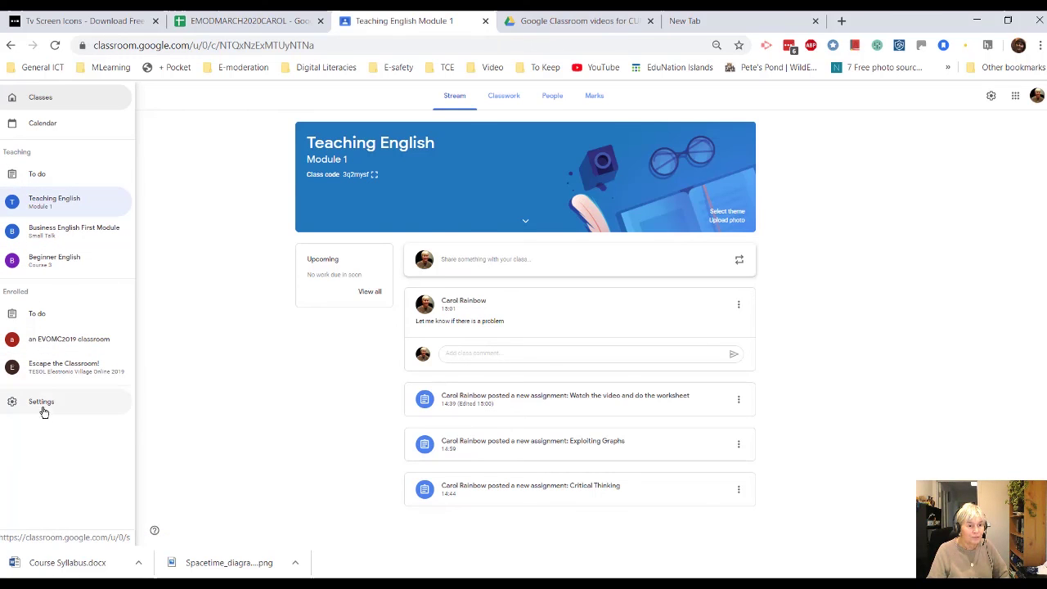
left_click(40, 97)
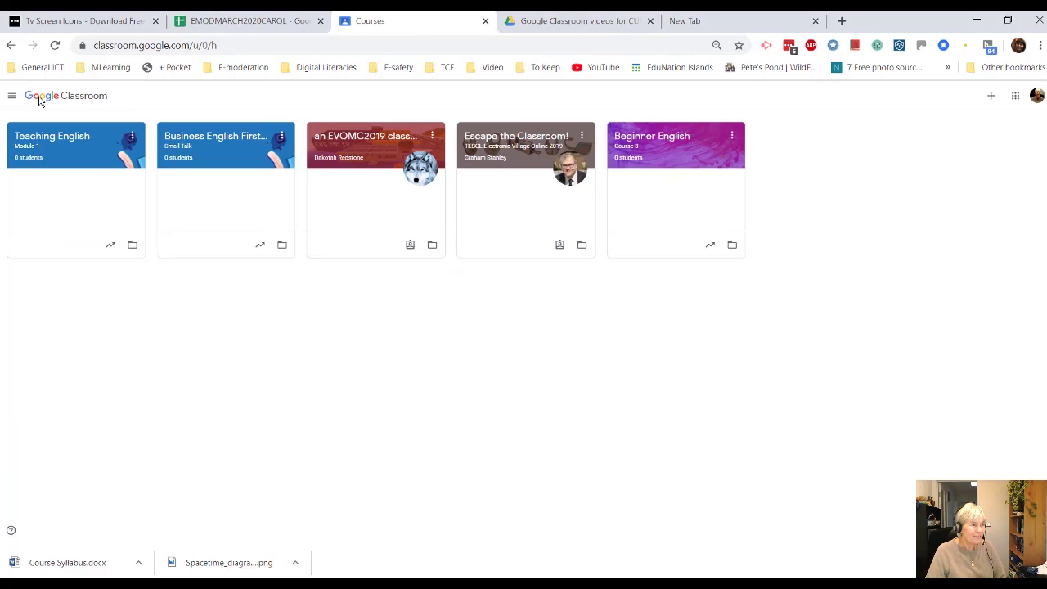